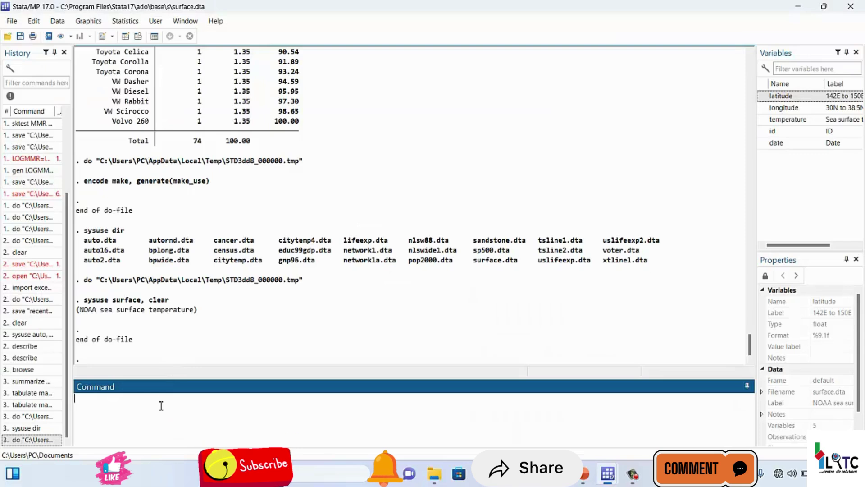
# Clear the dataset from memory and rerun the earlier import of "Stata Training Series.xlsx" with the firstrow option
pyautogui.write('clear')
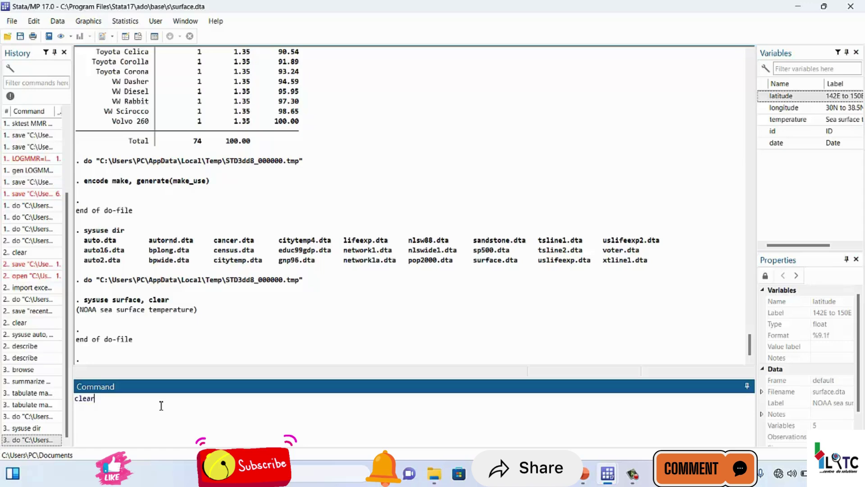
pyautogui.press('Return')
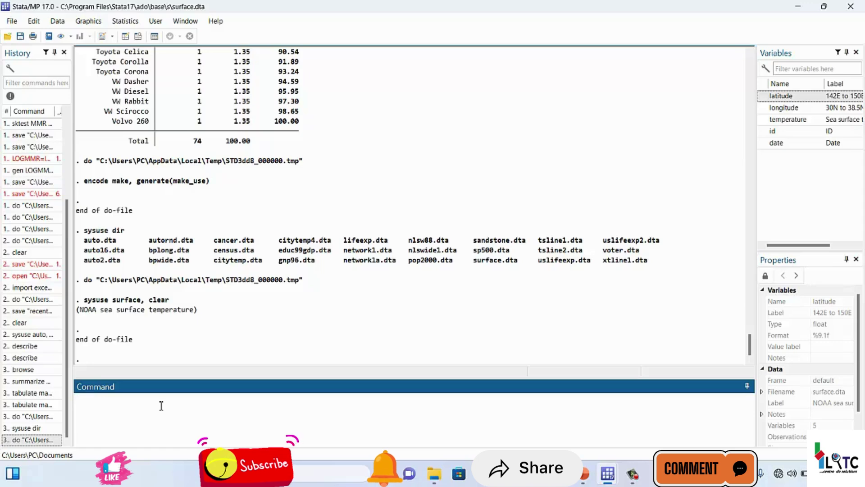
pyautogui.hotkey('alt', 'Tab')
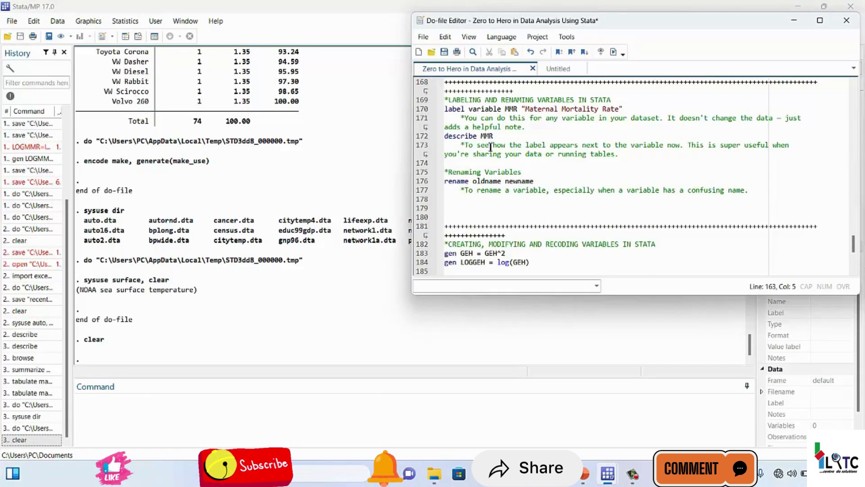
pyautogui.click(220, 435)
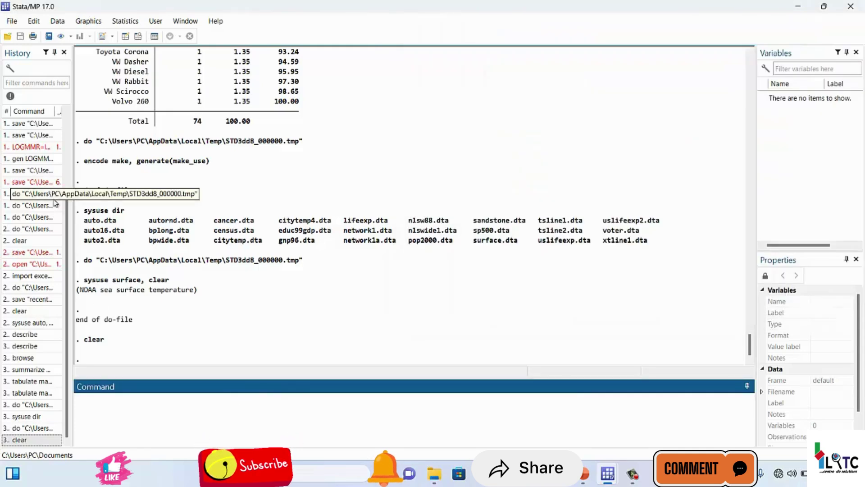
pyautogui.click(45, 276)
pyautogui.press('Return')
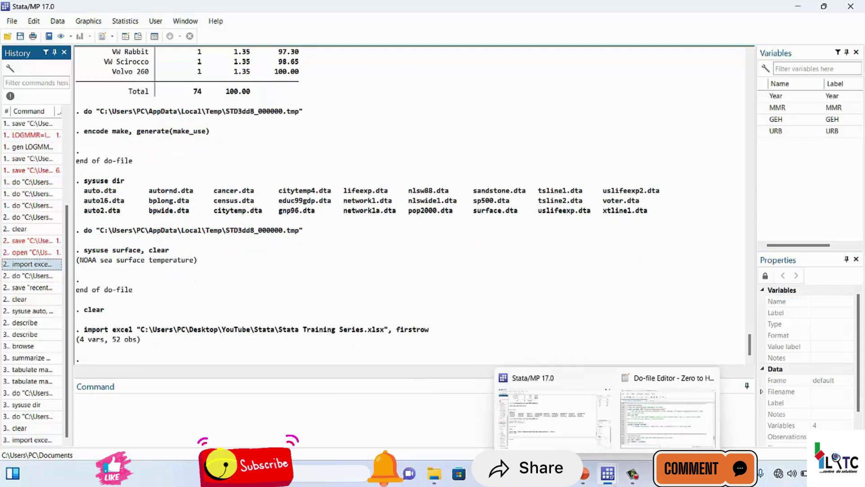
pyautogui.moveTo(632, 472)
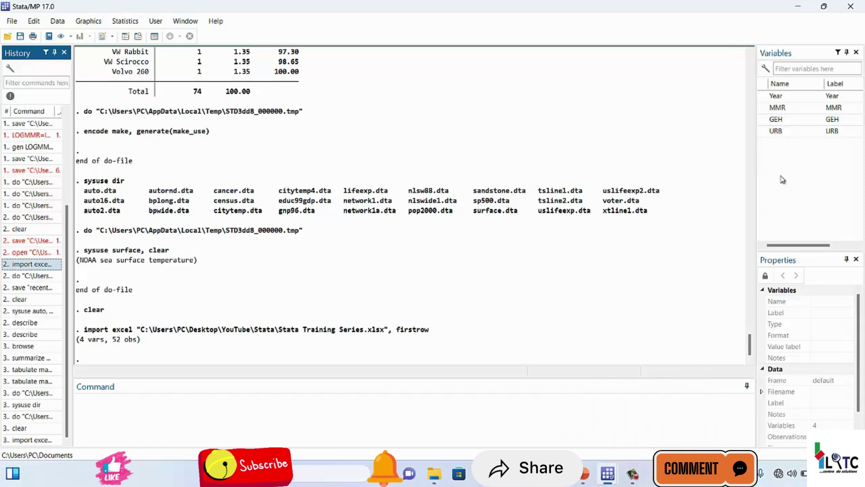
# Label the variable MMR "Maternal Mortality Rate" by copying and running only that label variable line of the do-file
pyautogui.click(778, 109)
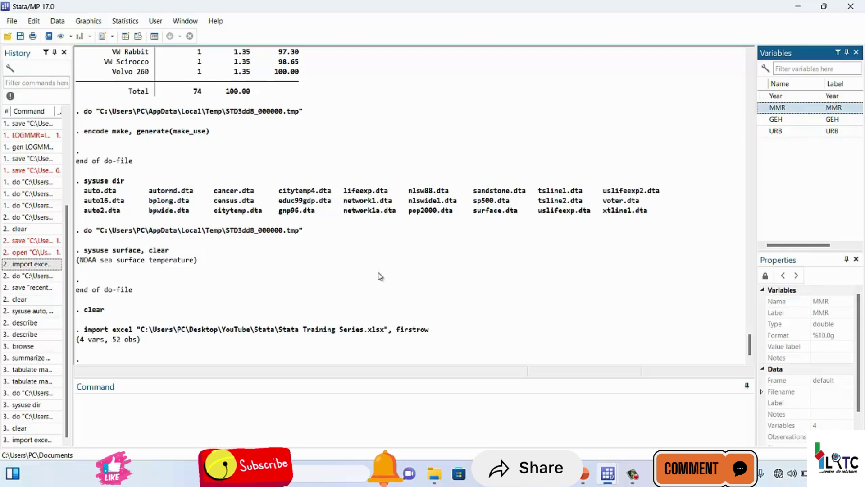
pyautogui.click(617, 471)
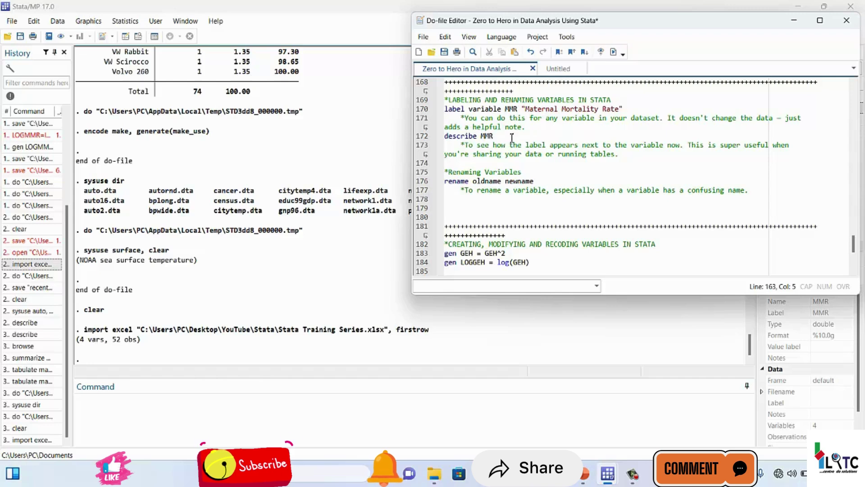
pyautogui.click(501, 110)
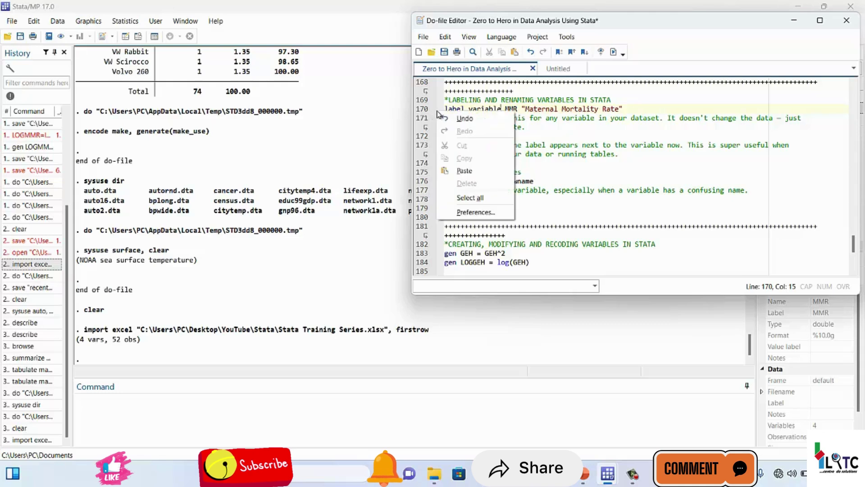
pyautogui.rightClick(439, 112)
pyautogui.click(450, 108)
pyautogui.hotkey('shift', 'Right')
pyautogui.hotkey('shift', 'Right')
pyautogui.hotkey('shift', 'Right')
pyautogui.hotkey('shift', 'Right')
pyautogui.hotkey('shift', 'Right')
pyautogui.hotkey('shift', 'Right')
pyautogui.hotkey('shift', 'Right')
pyautogui.hotkey('shift', 'Right')
pyautogui.hotkey('shift', 'Right')
pyautogui.hotkey('shift', 'Right')
pyautogui.hotkey('shift', 'Right')
pyautogui.hotkey('shift', 'Right')
pyautogui.hotkey('shift', 'Right')
pyautogui.hotkey('shift', 'Right')
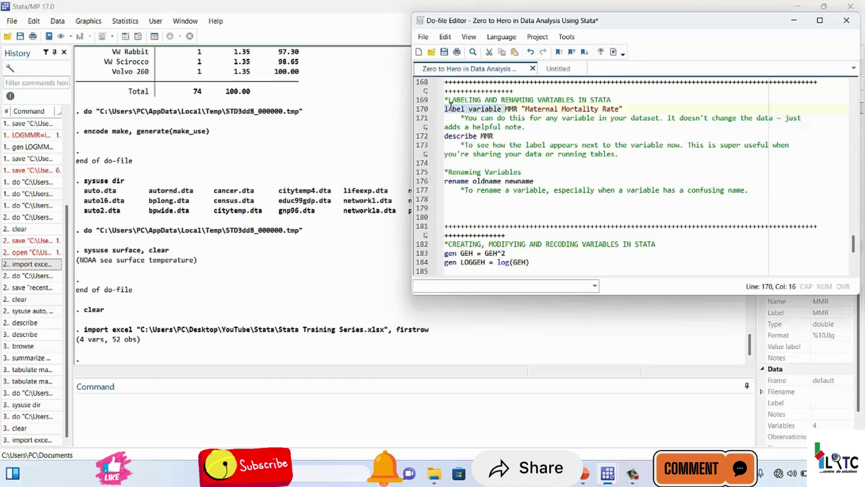
pyautogui.hotkey('shift', 'Right')
pyautogui.hotkey('shift', 'Right')
pyautogui.hotkey('shift', 'Right')
pyautogui.hotkey('shift', 'Right')
pyautogui.hotkey('shift', 'Right')
pyautogui.hotkey('shift', 'Right')
pyautogui.hotkey('shift', 'Right')
pyautogui.hotkey('shift', 'Right')
pyautogui.hotkey('shift', 'Right')
pyautogui.hotkey('shift', 'Right')
pyautogui.hotkey('shift', 'Right')
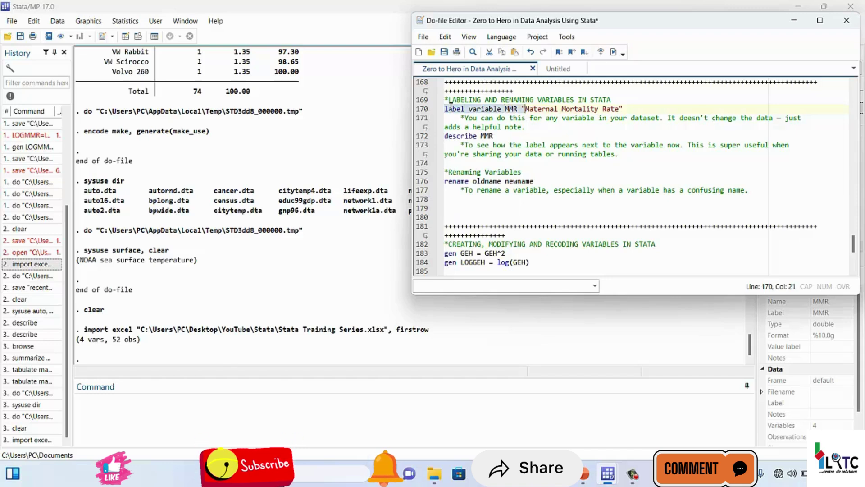
pyautogui.hotkey('shift', 'Right')
pyautogui.hotkey('shift', 'Right')
pyautogui.hotkey('shift', 'Right')
pyautogui.hotkey('shift', 'Right')
pyautogui.hotkey('shift', 'Right')
pyautogui.hotkey('shift', 'Right')
pyautogui.hotkey('shift', 'Right')
pyautogui.hotkey('shift', 'Right')
pyautogui.hotkey('shift', 'Right')
pyautogui.hotkey('shift', 'Right')
pyautogui.hotkey('shift', 'Right')
pyautogui.hotkey('shift', 'Right')
pyautogui.hotkey('shift', 'Right')
pyautogui.hotkey('shift', 'Right')
pyautogui.hotkey('shift', 'Right')
pyautogui.hotkey('shift', 'Right')
pyautogui.hotkey('shift', 'Right')
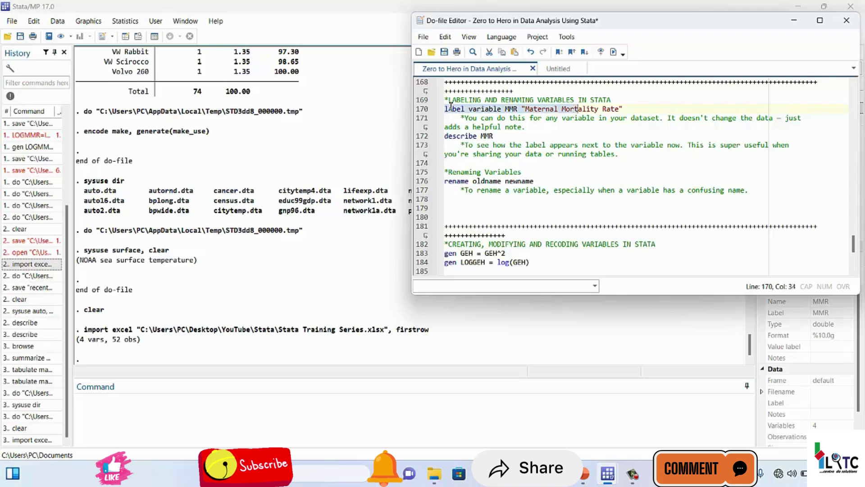
pyautogui.hotkey('shift', 'Right')
pyautogui.hotkey('shift', 'Right')
pyautogui.hotkey('ctrl', 'c')
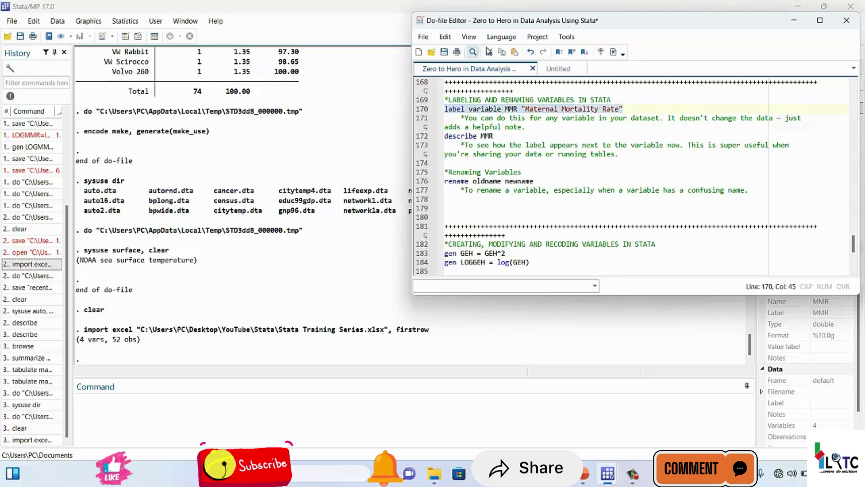
pyautogui.click(613, 53)
pyautogui.click(614, 342)
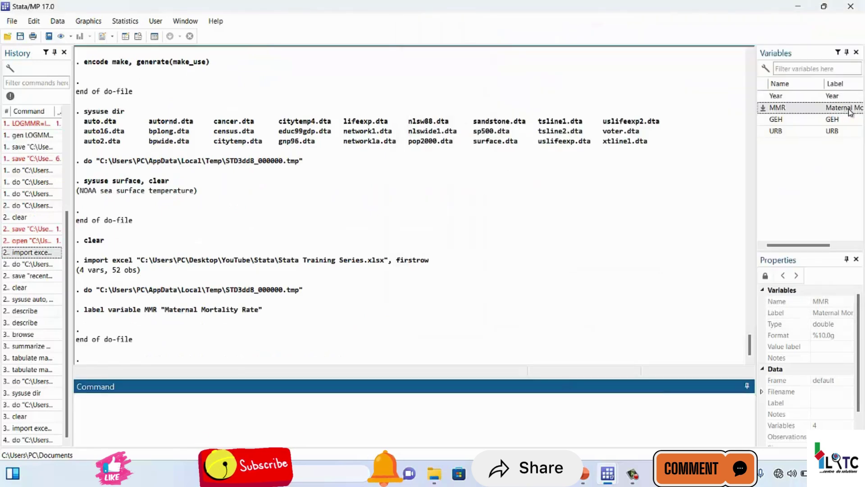
# Reuse the copied label command to label the variable GEH "Government Expenditure on Health"
pyautogui.moveTo(608, 473)
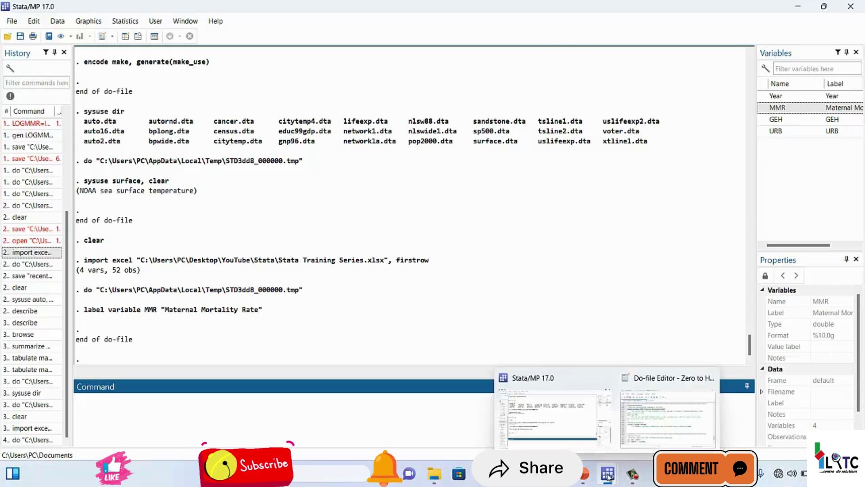
pyautogui.click(662, 400)
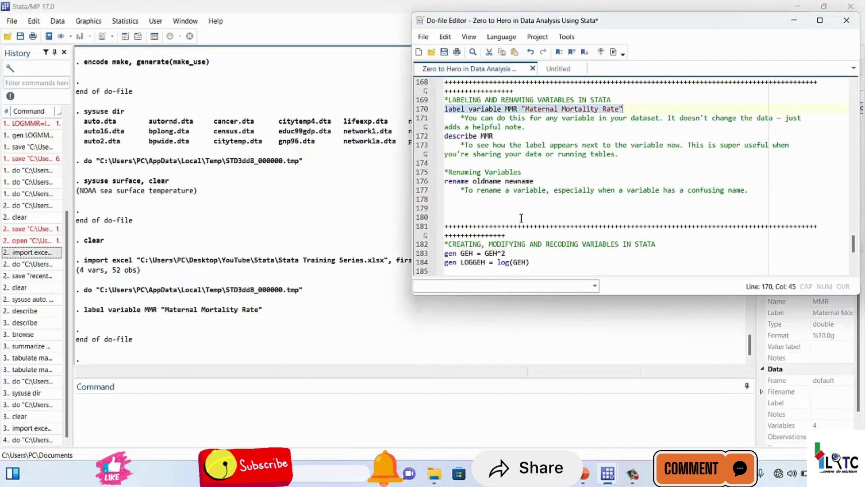
pyautogui.click(141, 398)
pyautogui.hotkey('ctrl', 'v')
pyautogui.doubleClick(140, 399)
pyautogui.write('GE')
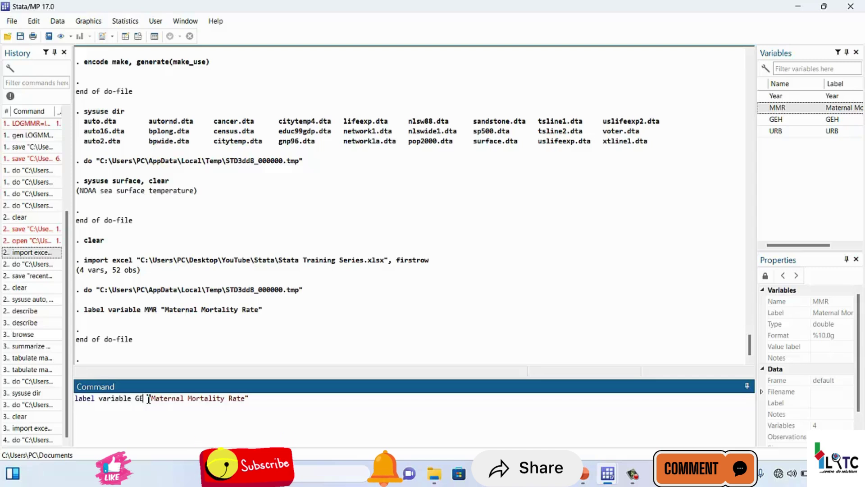
pyautogui.write('H')
pyautogui.press('Right')
pyautogui.press('Right')
pyautogui.hotkey('shift', 'Right')
pyautogui.hotkey('shift', 'Right')
pyautogui.hotkey('shift', 'Right')
pyautogui.hotkey('shift', 'Right')
pyautogui.hotkey('shift', 'Right')
pyautogui.hotkey('shift', 'Right')
pyautogui.hotkey('shift', 'Right')
pyautogui.hotkey('shift', 'Right')
pyautogui.hotkey('shift', 'Right')
pyautogui.hotkey('shift', 'Right')
pyautogui.hotkey('shift', 'Right')
pyautogui.hotkey('shift', 'Right')
pyautogui.hotkey('shift', 'Right')
pyautogui.hotkey('shift', 'Right')
pyautogui.hotkey('shift', 'Right')
pyautogui.hotkey('shift', 'Right')
pyautogui.hotkey('shift', 'Right')
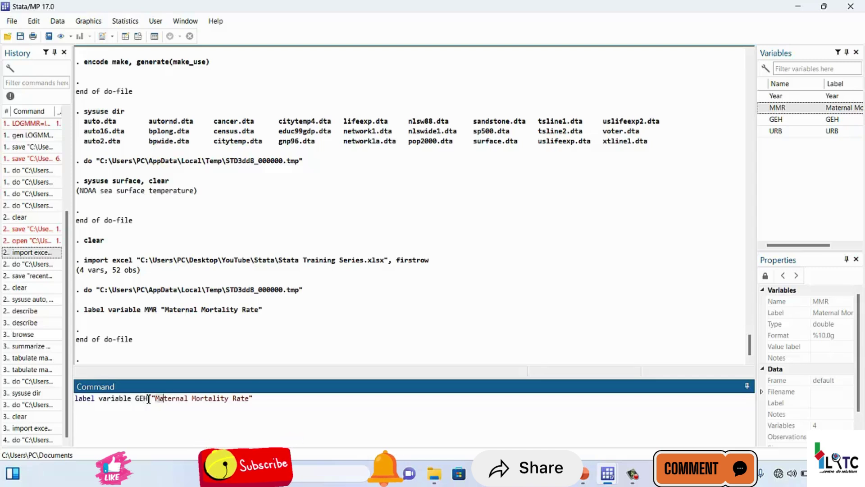
pyautogui.hotkey('shift', 'Right')
pyautogui.hotkey('shift', 'Right')
pyautogui.hotkey('shift', 'Right')
pyautogui.hotkey('shift', 'Right')
pyautogui.hotkey('shift', 'Right')
pyautogui.hotkey('shift', 'Right')
pyautogui.write('Governme')
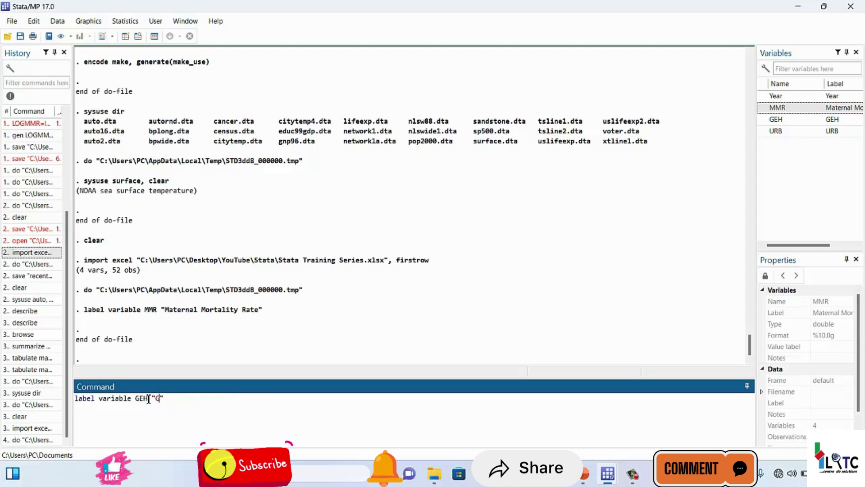
pyautogui.write('nt Expe')
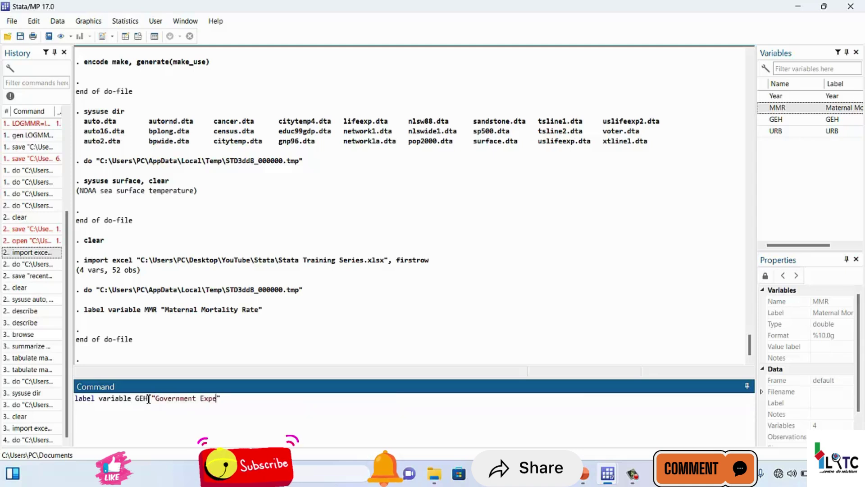
pyautogui.write('nditure on Health')
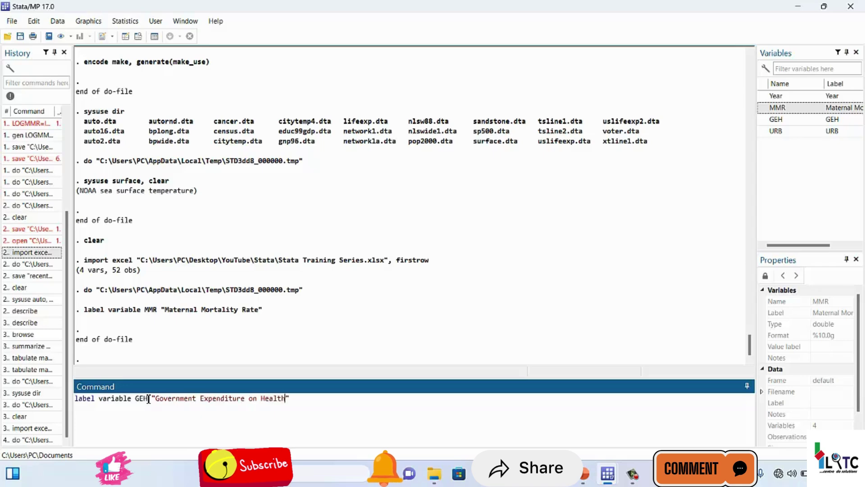
pyautogui.press('Return')
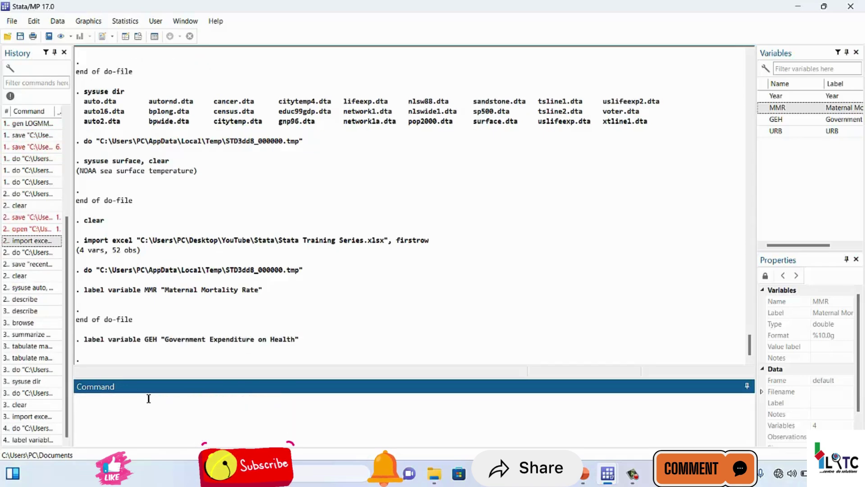
# Describe the dataset to check the variable labels, and look back at the do-file's labeling notes
pyautogui.write('describe')
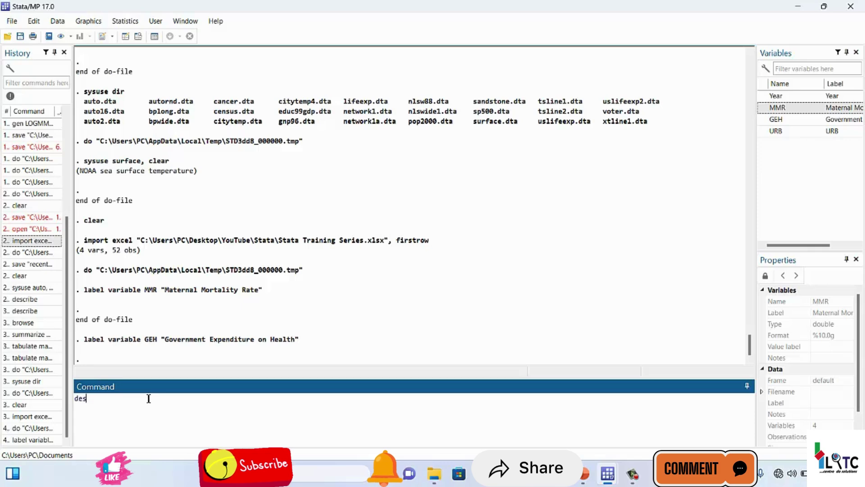
pyautogui.press('Return')
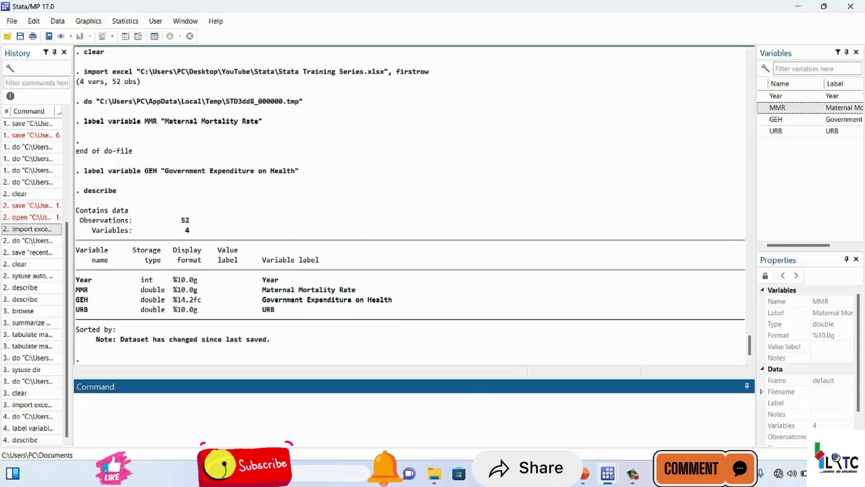
pyautogui.click(662, 415)
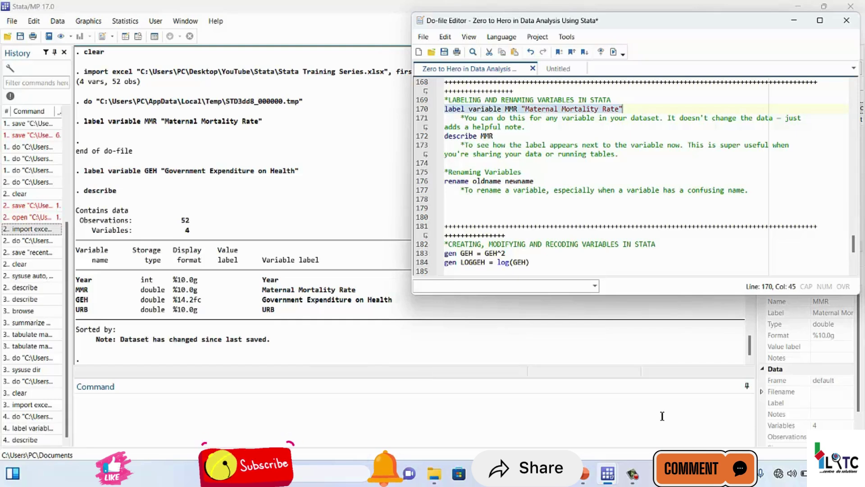
pyautogui.click(415, 472)
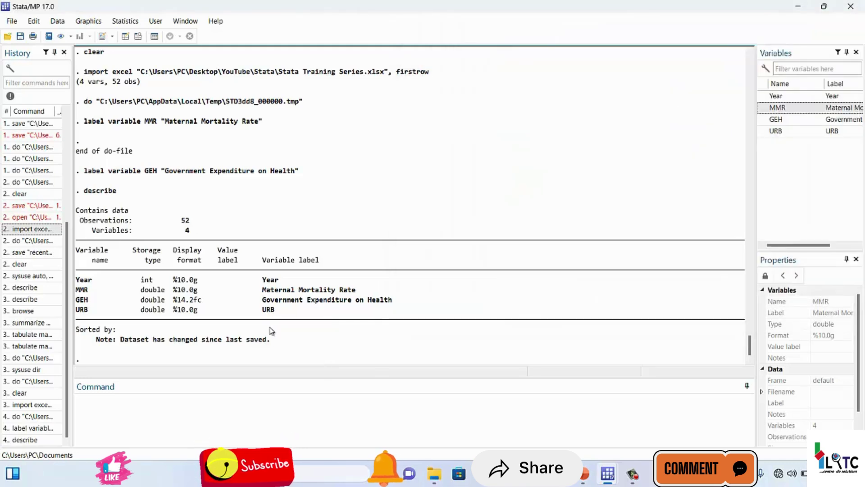
# Consult the do-file's rename syntax and rename the variable URB to PPP
pyautogui.moveTo(608, 474)
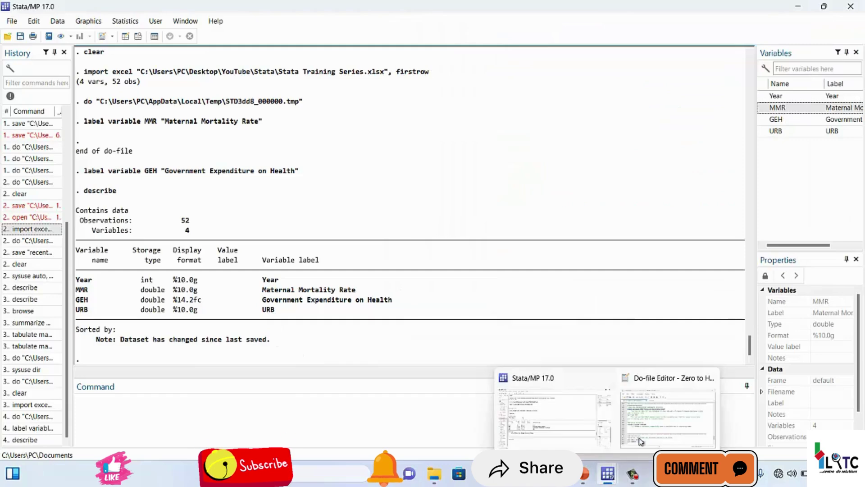
pyautogui.click(640, 441)
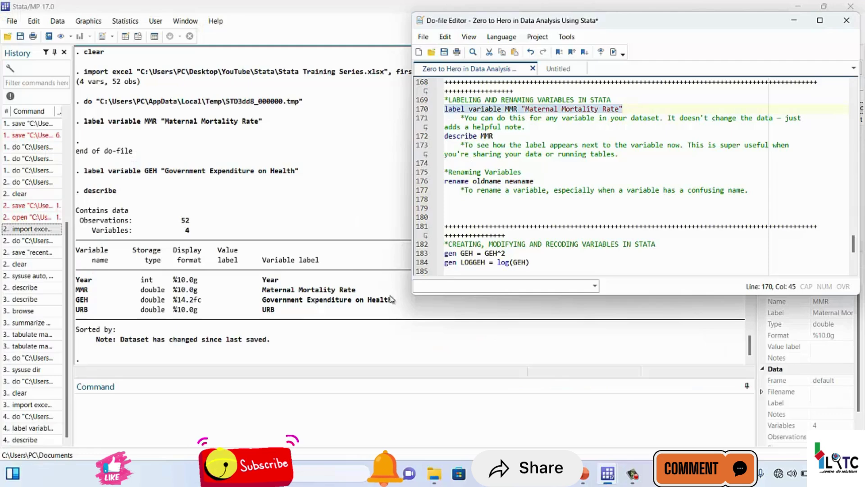
pyautogui.click(230, 420)
pyautogui.write('rename')
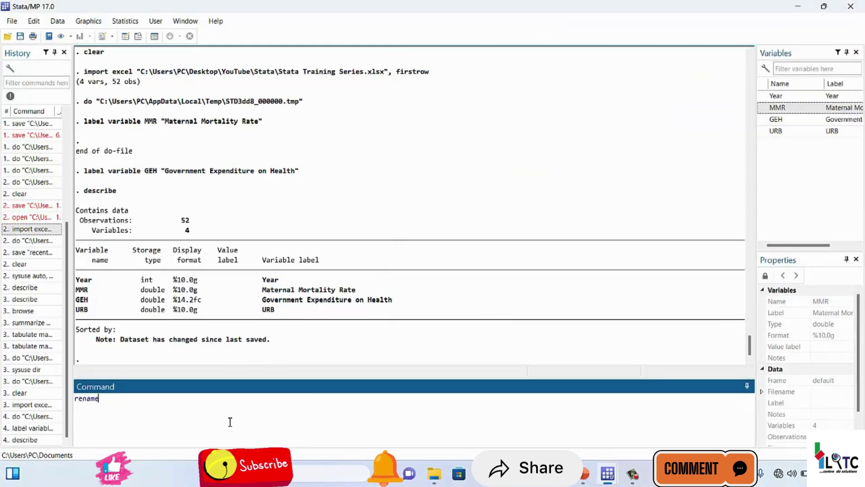
pyautogui.write(' URB PPP')
pyautogui.press('Return')
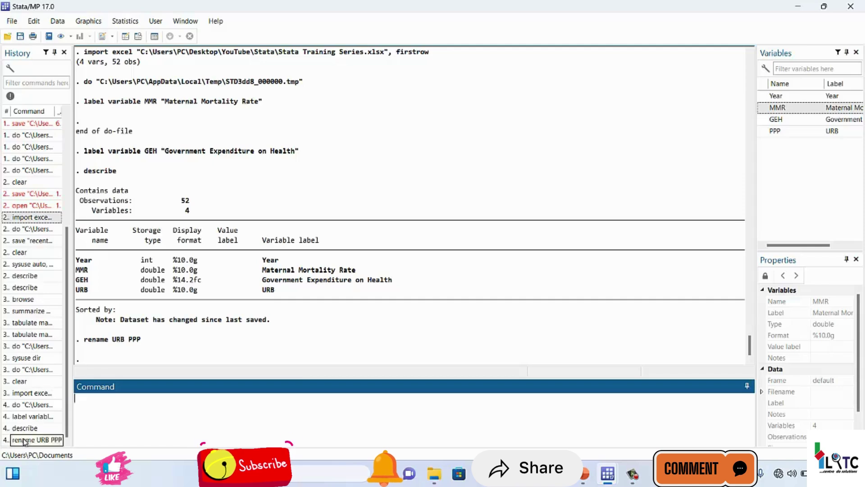
# Reuse the earlier label variable command for GEH to label the variable PPP "Health Promotion"
pyautogui.click(35, 418)
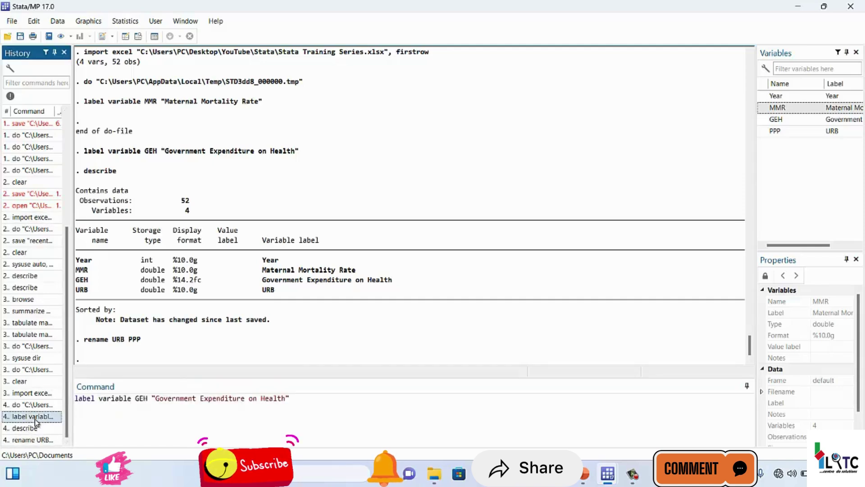
pyautogui.click(147, 398)
pyautogui.press('Left')
pyautogui.press('Left')
pyautogui.press('Left')
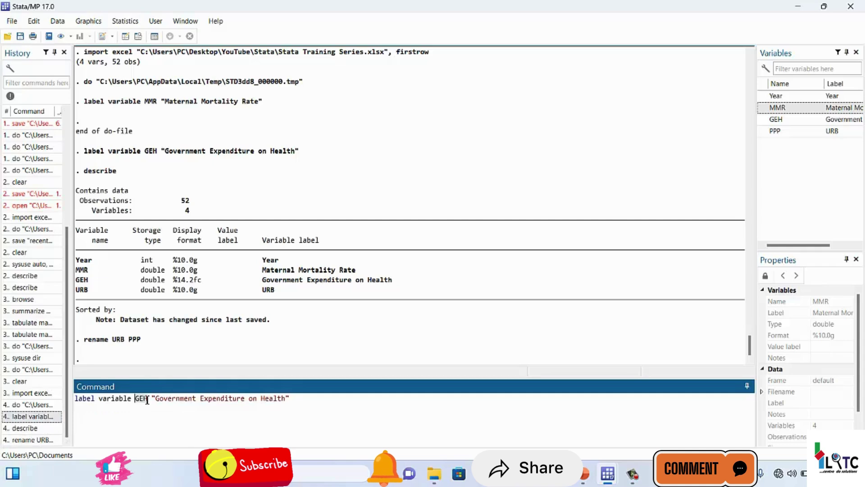
pyautogui.write('PPP')
pyautogui.hotkey('shift', 'Right')
pyautogui.hotkey('shift', 'Right')
pyautogui.hotkey('shift', 'Right')
pyautogui.hotkey('shift', 'Right')
pyautogui.hotkey('shift', 'Right')
pyautogui.hotkey('shift', 'Right')
pyautogui.hotkey('shift', 'Right')
pyautogui.hotkey('shift', 'Right')
pyautogui.hotkey('shift', 'Right')
pyautogui.hotkey('shift', 'Right')
pyautogui.hotkey('shift', 'Right')
pyautogui.hotkey('shift', 'Right')
pyautogui.hotkey('shift', 'Right')
pyautogui.hotkey('shift', 'Right')
pyautogui.hotkey('shift', 'Right')
pyautogui.hotkey('shift', 'Right')
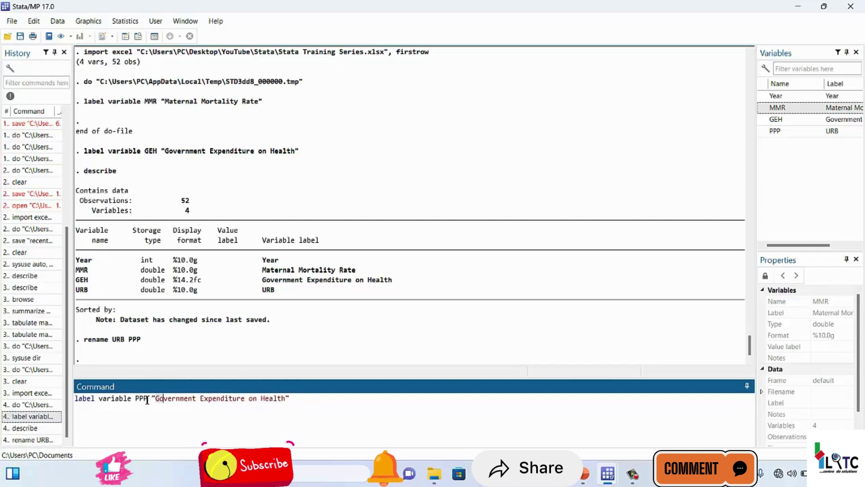
pyautogui.hotkey('shift', 'Right')
pyautogui.hotkey('shift', 'Right')
pyautogui.hotkey('shift', 'Right')
pyautogui.hotkey('shift', 'Right')
pyautogui.hotkey('shift', 'Right')
pyautogui.hotkey('shift', 'Right')
pyautogui.hotkey('shift', 'Right')
pyautogui.hotkey('shift', 'Right')
pyautogui.hotkey('shift', 'Right')
pyautogui.hotkey('shift', 'Right')
pyautogui.hotkey('shift', 'Right')
pyautogui.hotkey('shift', 'Right')
pyautogui.hotkey('shift', 'Right')
pyautogui.hotkey('shift', 'Right')
pyautogui.hotkey('shift', 'Right')
pyautogui.hotkey('shift', 'Right')
pyautogui.hotkey('shift', 'Right')
pyautogui.hotkey('shift', 'Right')
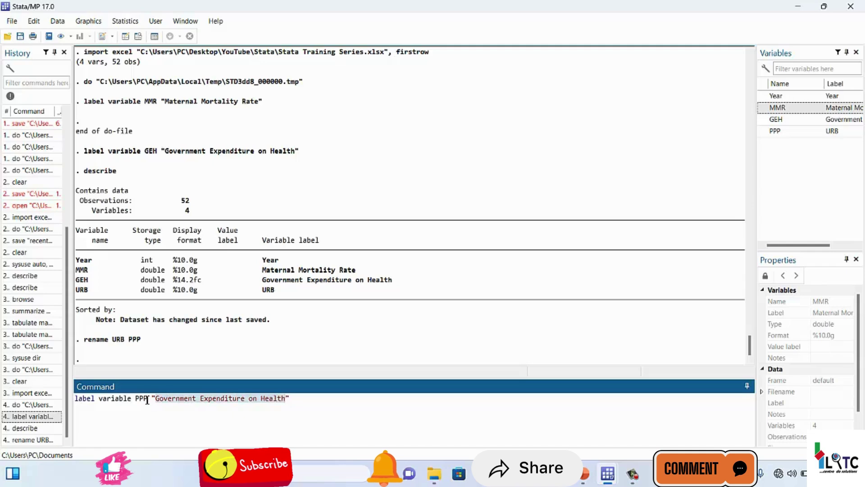
pyautogui.write('"Health Pro')
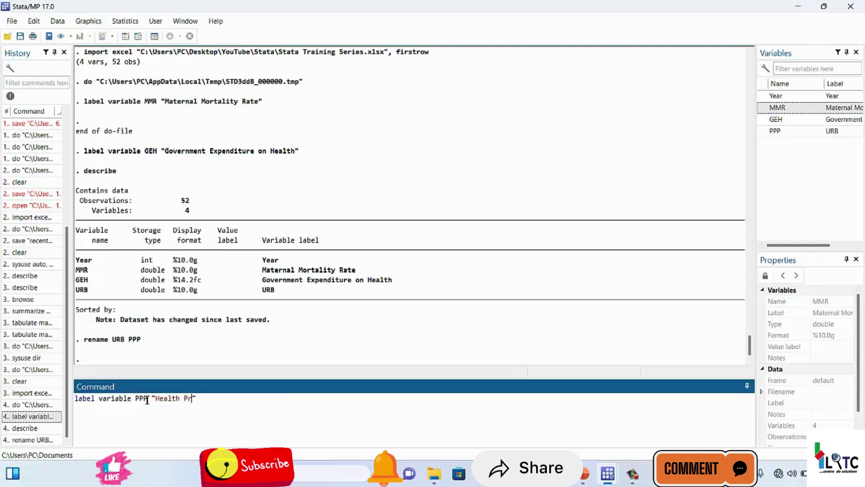
pyautogui.write('motion')
pyautogui.press('Return')
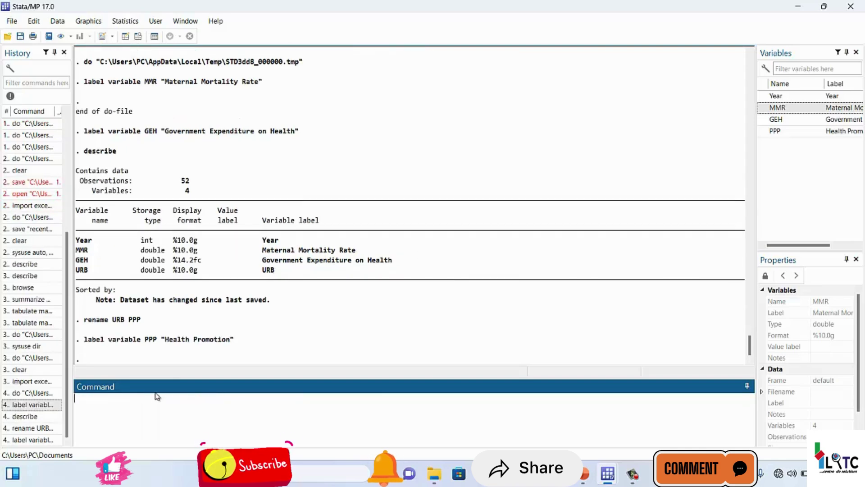
# Describe the dataset again to check the renamed variable and its new label
pyautogui.write('descr')
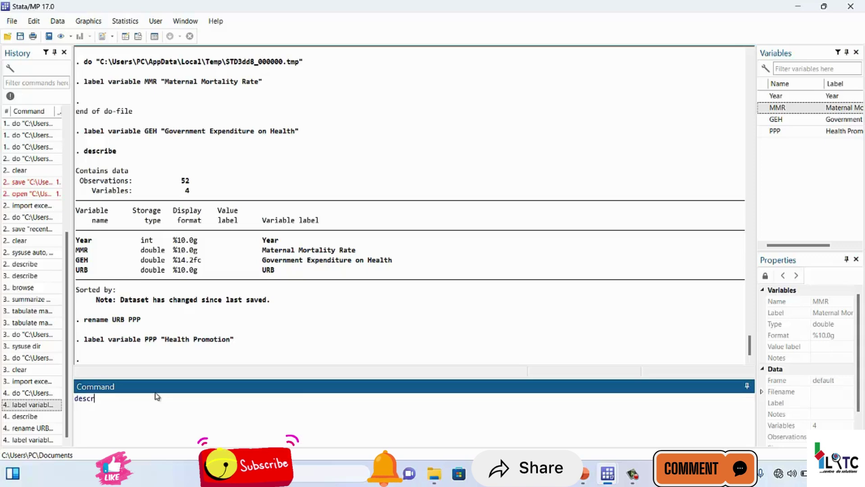
pyautogui.write('ibe')
pyautogui.press('Return')
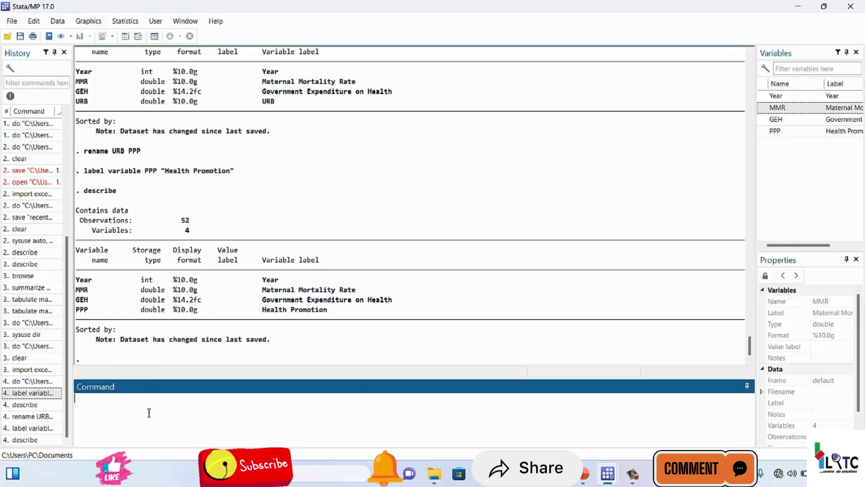
# Summarize all variables in the dataset, correcting the misspelled summarize command and rerunning it
pyautogui.write('summarize')
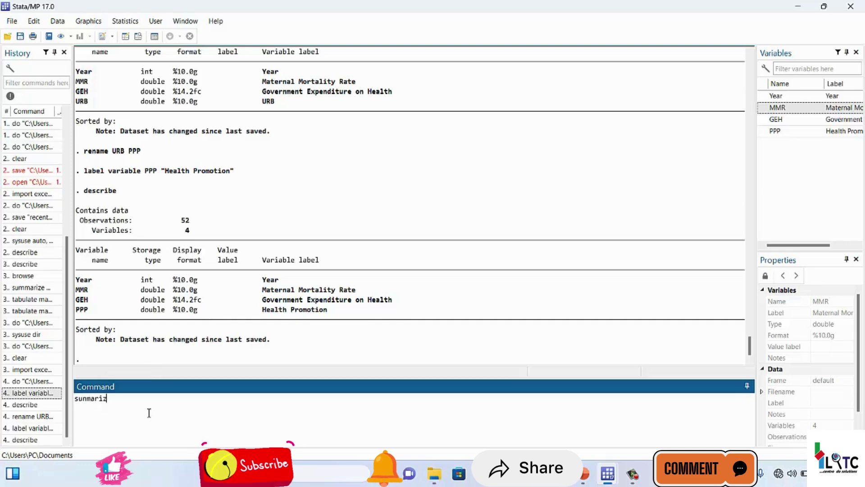
pyautogui.press('Return')
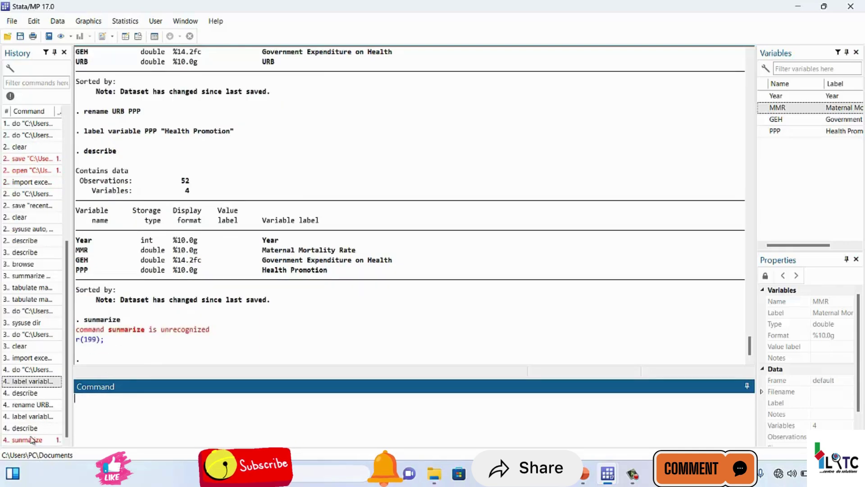
pyautogui.click(32, 440)
pyautogui.click(86, 398)
pyautogui.press('BackSpace')
pyautogui.write('m')
pyautogui.press('Return')
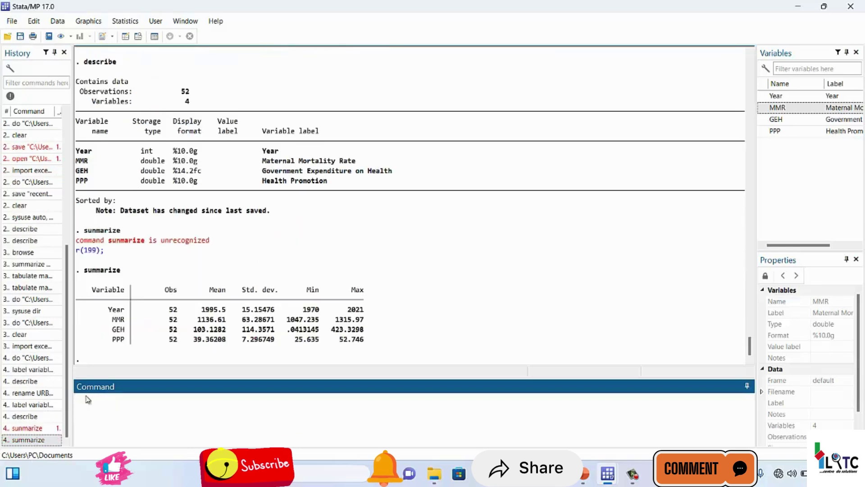